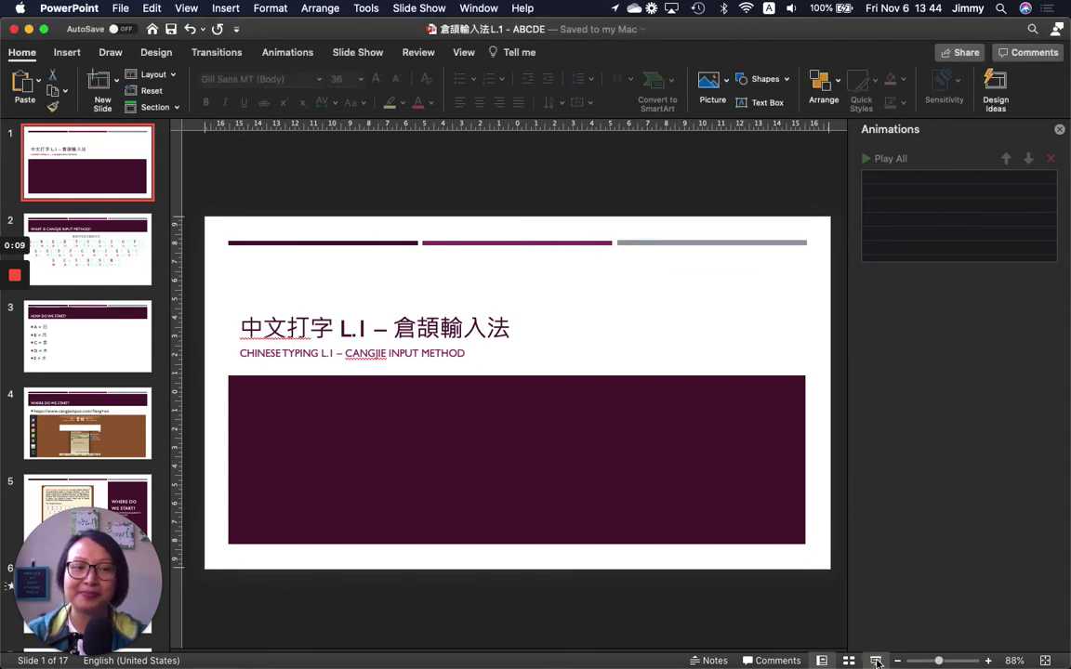
Step: Start the slideshow on the title slide 'Chinese Typing L.1 – Cangjie Input Method'
click(876, 661)
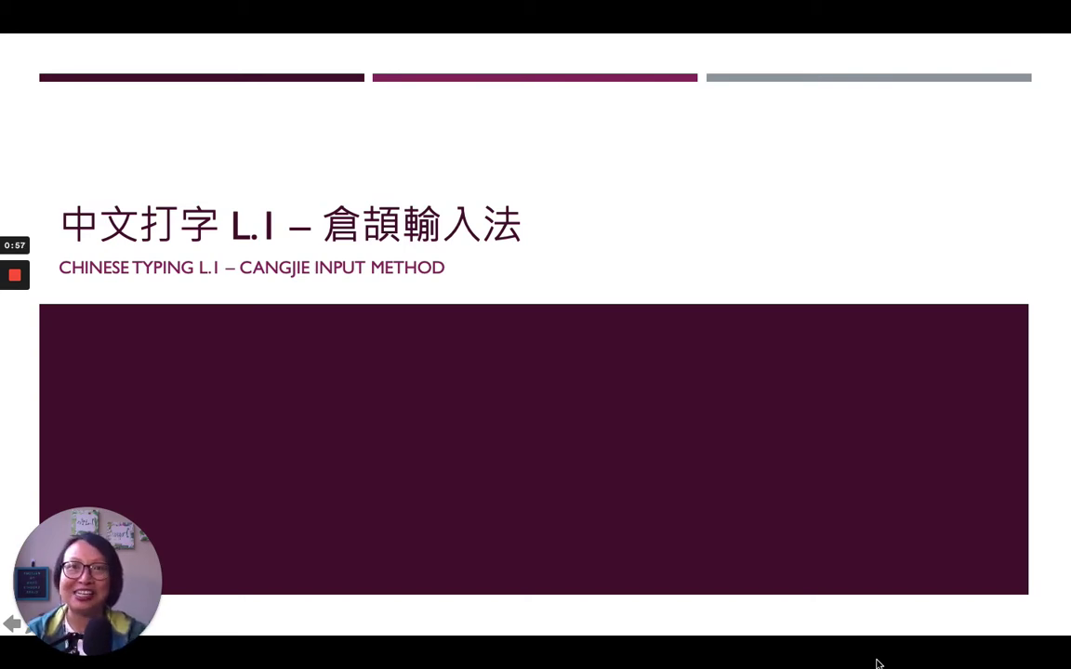
Step: Advance to slide 2, the 'What is Cangjie Input Method?' keyboard chart
click(855, 571)
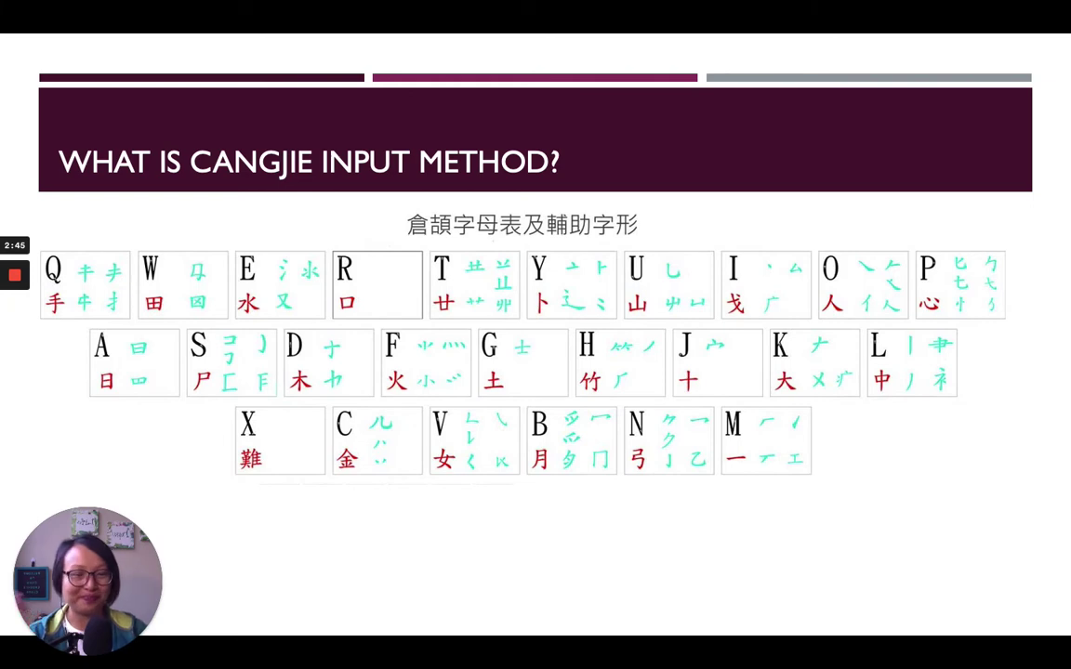
Step: Advance to the 'How do we start?' slide mapping A–E to 日月金木水
click(128, 307)
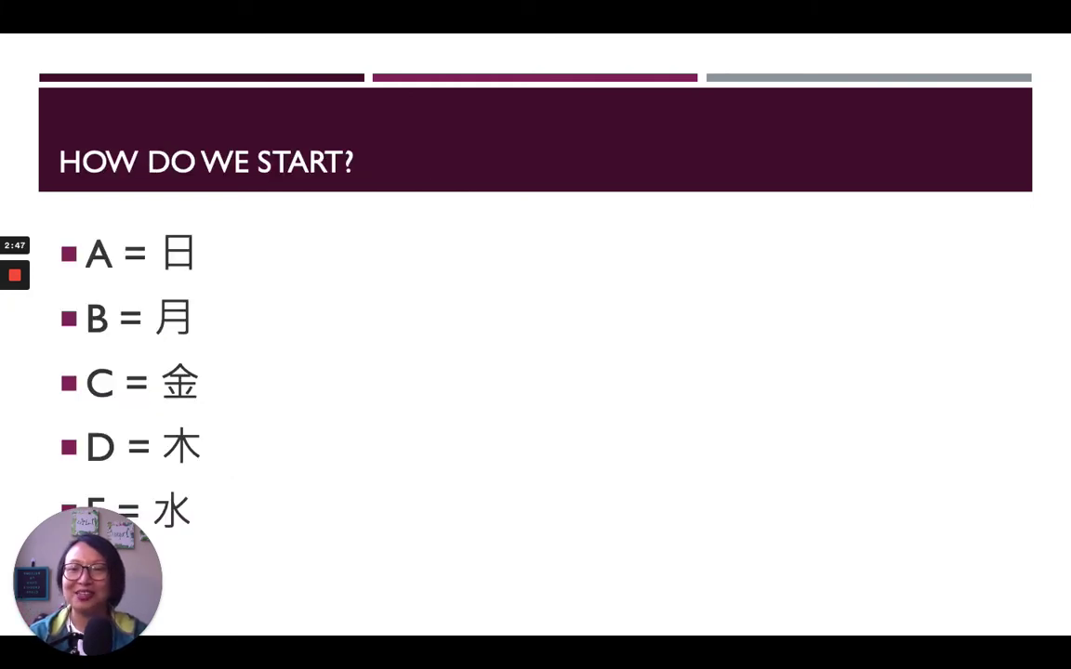
drag(103, 515, 1016, 551)
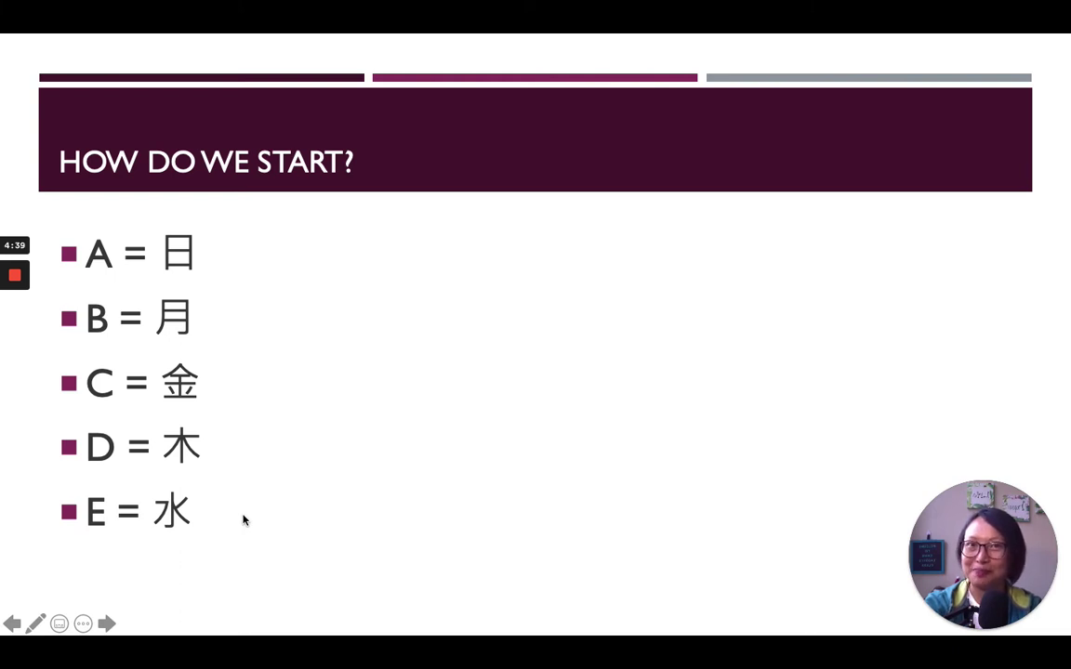
Step: Advance to the 'Where do we start?' slide showing the cangjieinput.com address
click(296, 528)
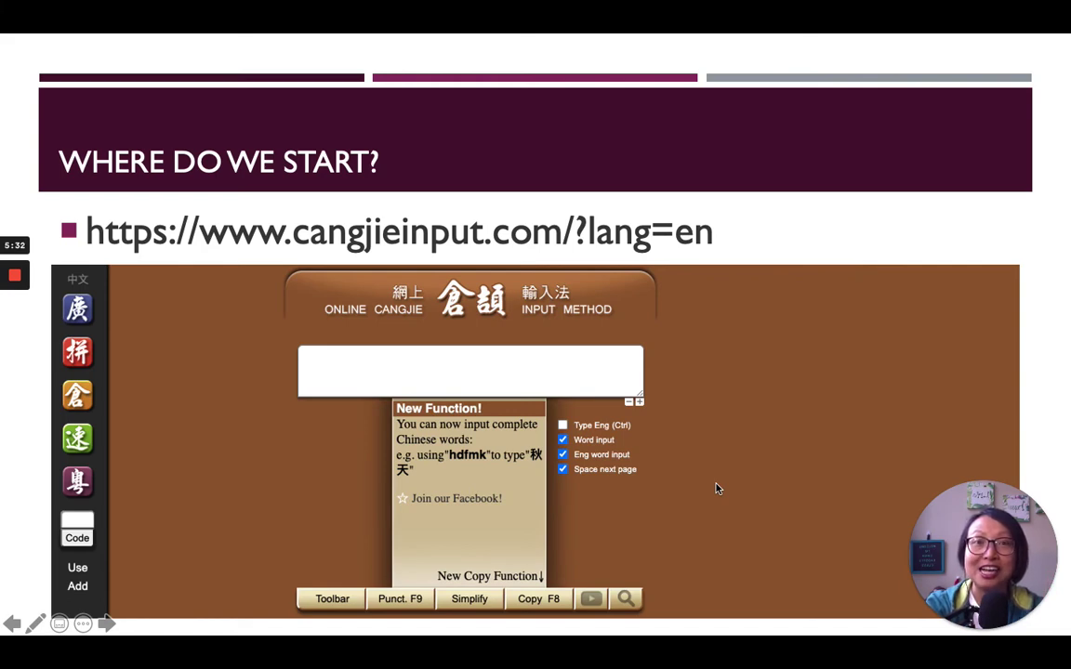
Step: Switch to Safari showing the Online Cangjie Input Method site
key(super+Tab)
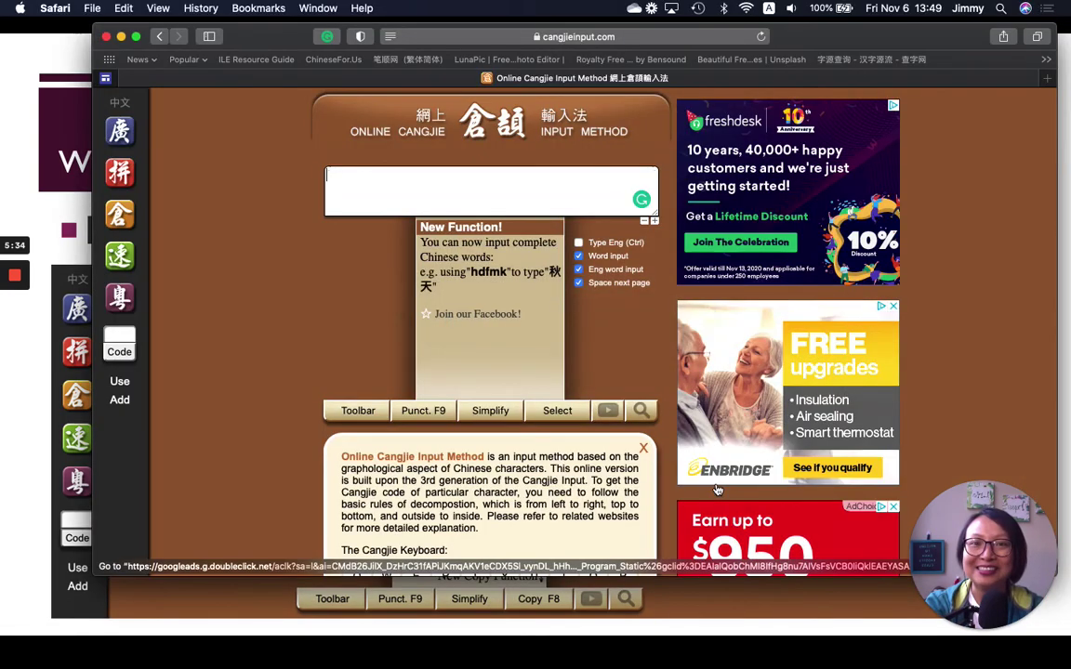
Step: Enter code a in the Cangjie input box to list candidates 日, 曰, 昌, 晶
click(483, 189)
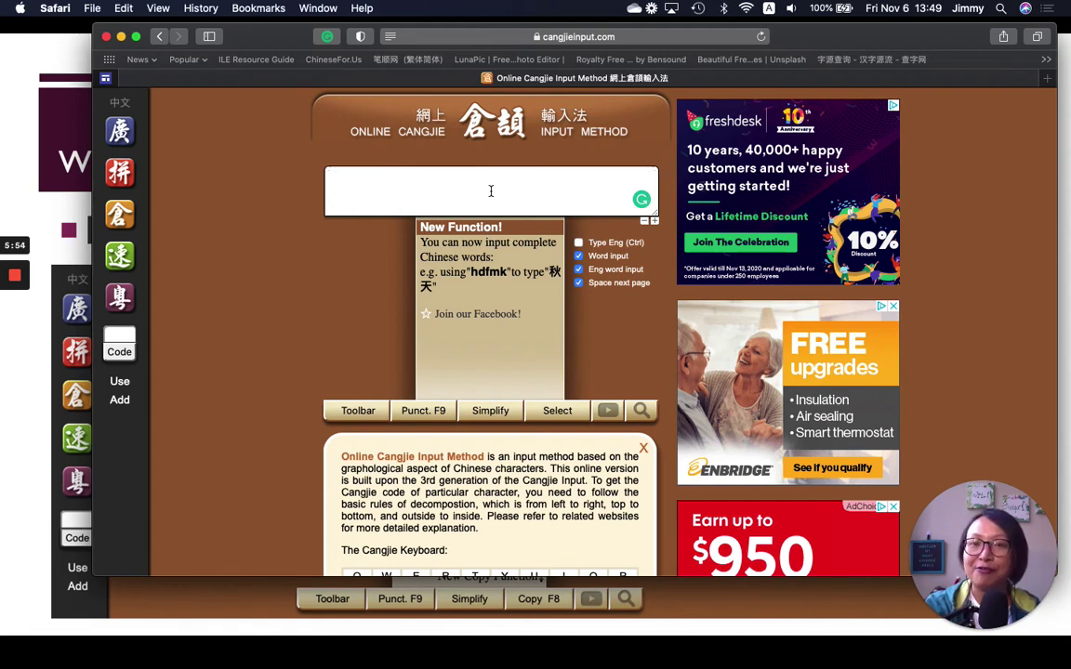
text(a)
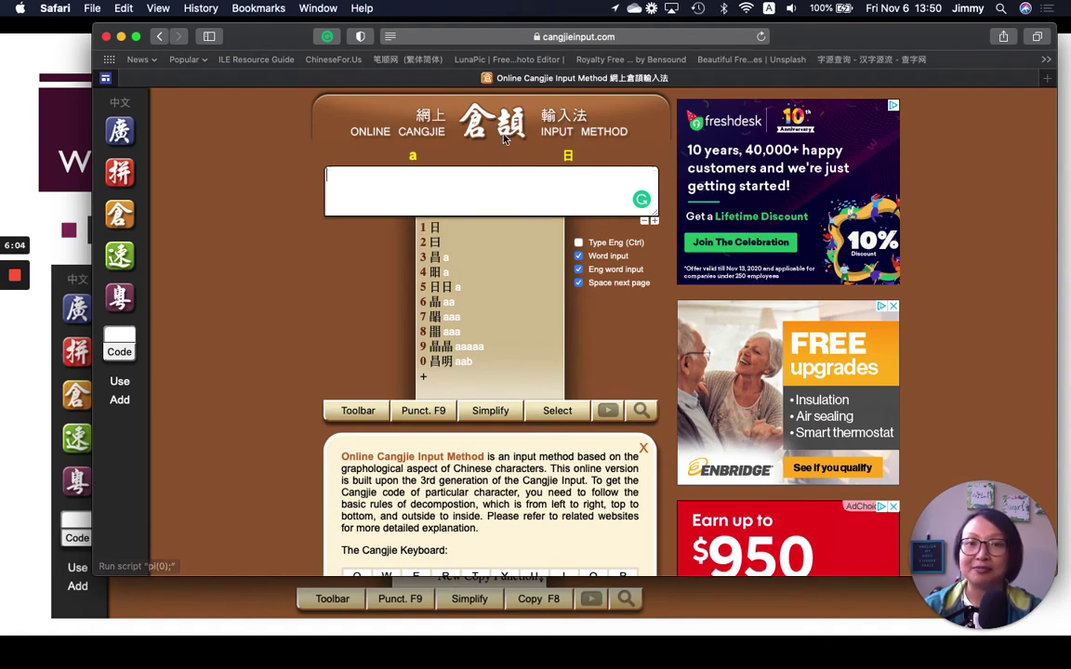
Step: Delete the inserted 日, then re-enter it with code a and candidate 1
click(460, 228)
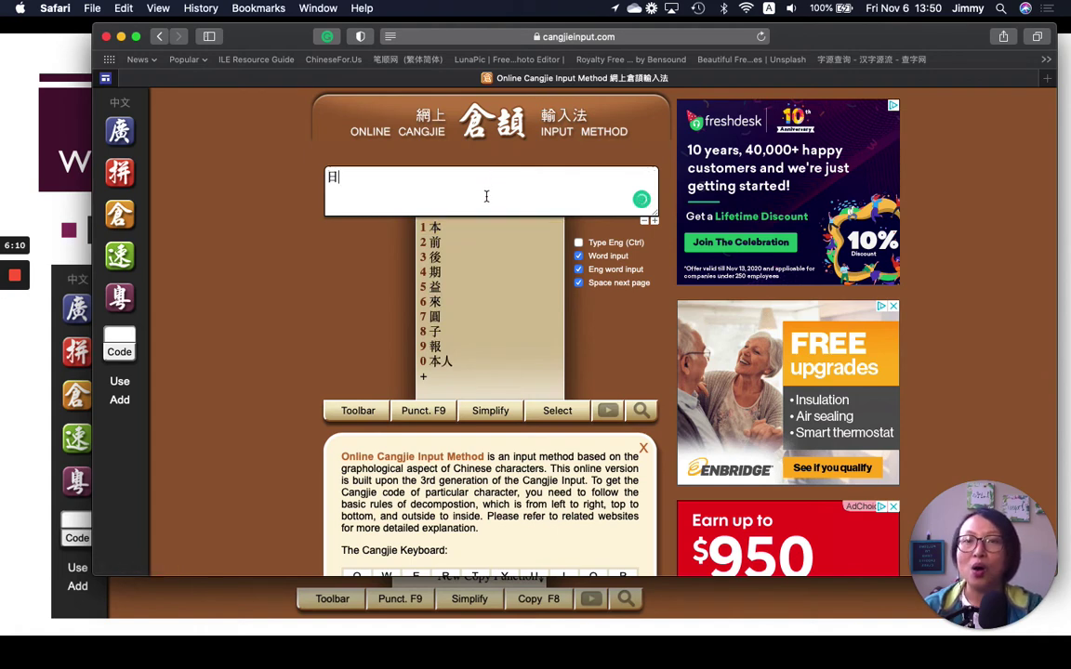
key(BackSpace)
text(a)
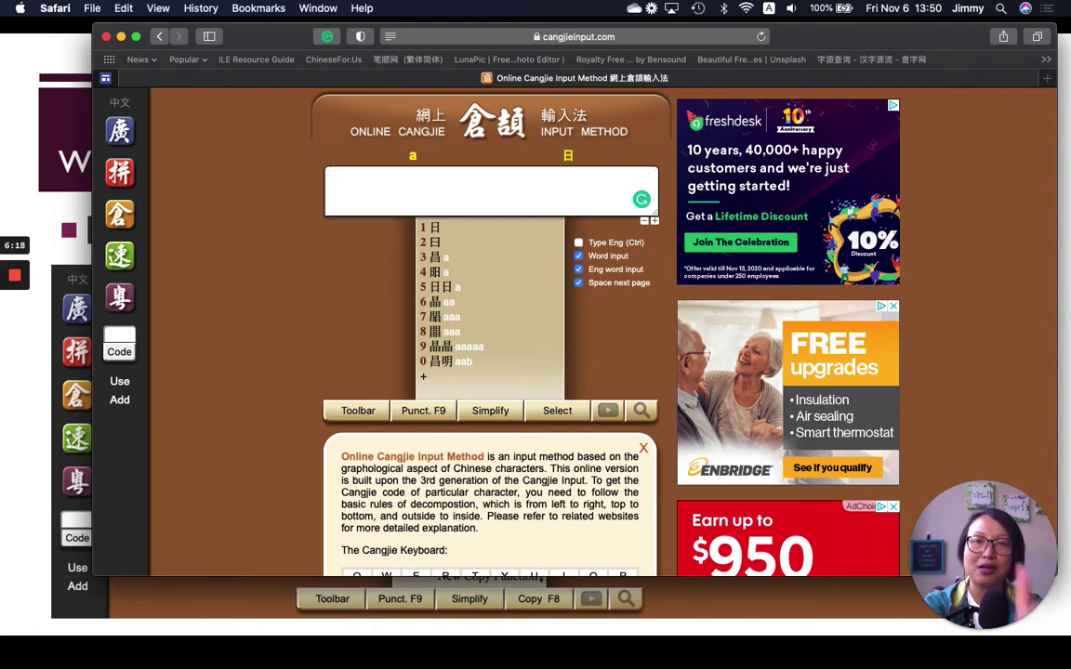
key(1)
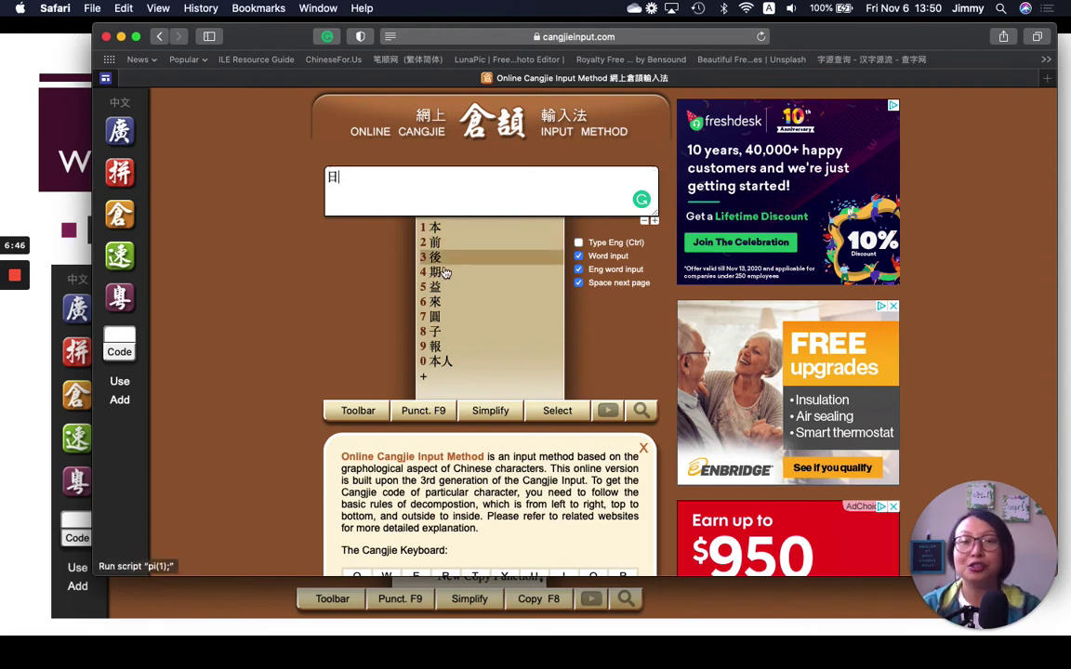
Step: Show the next page of follow-up candidates, then delete 日 to empty the box
click(424, 379)
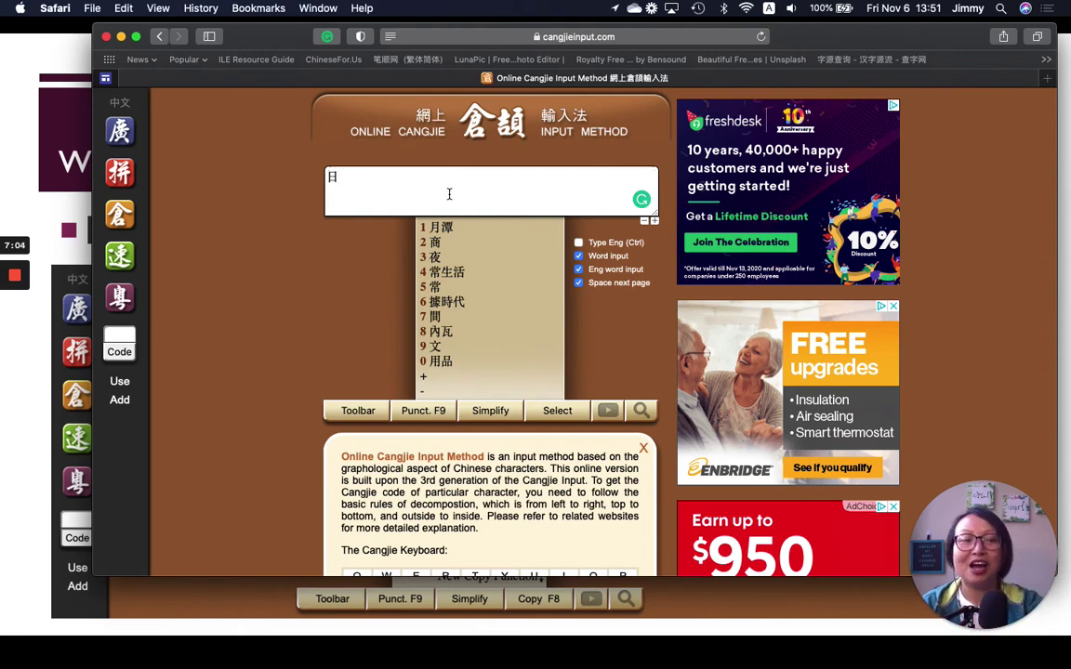
key(BackSpace)
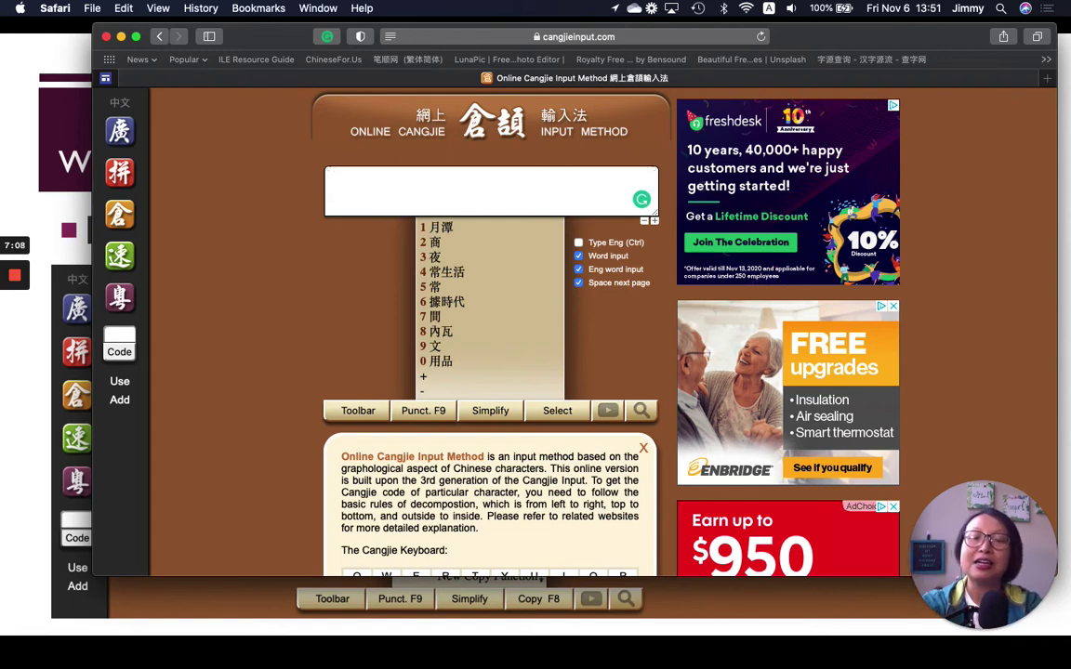
Step: Enter 日 with code a and candidate 1, then select and deselect it
text(a)
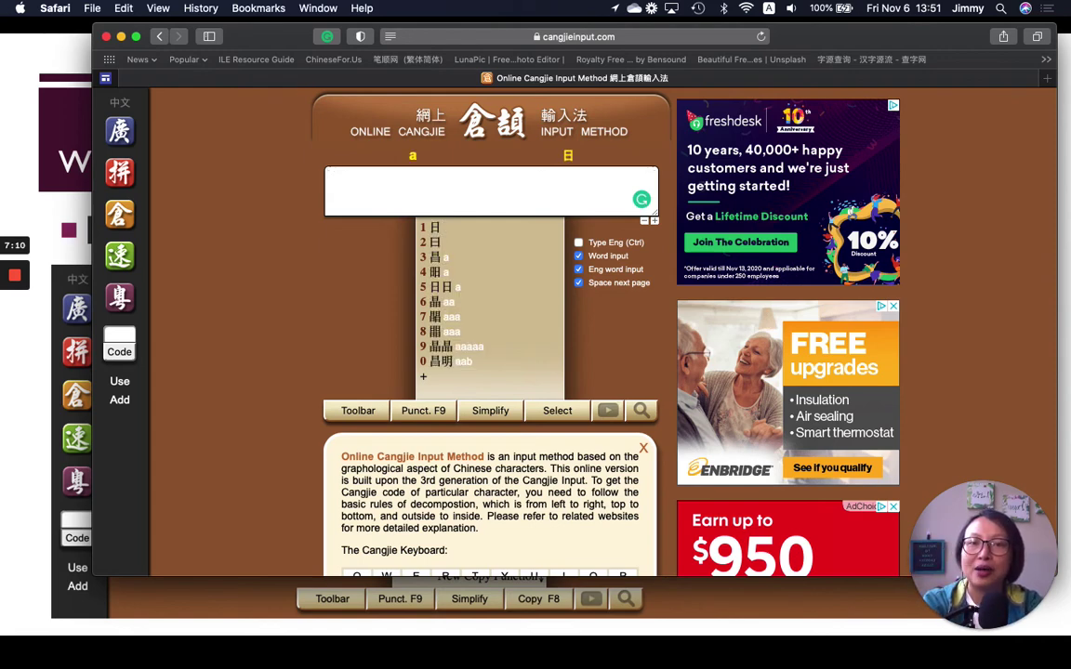
text(1)
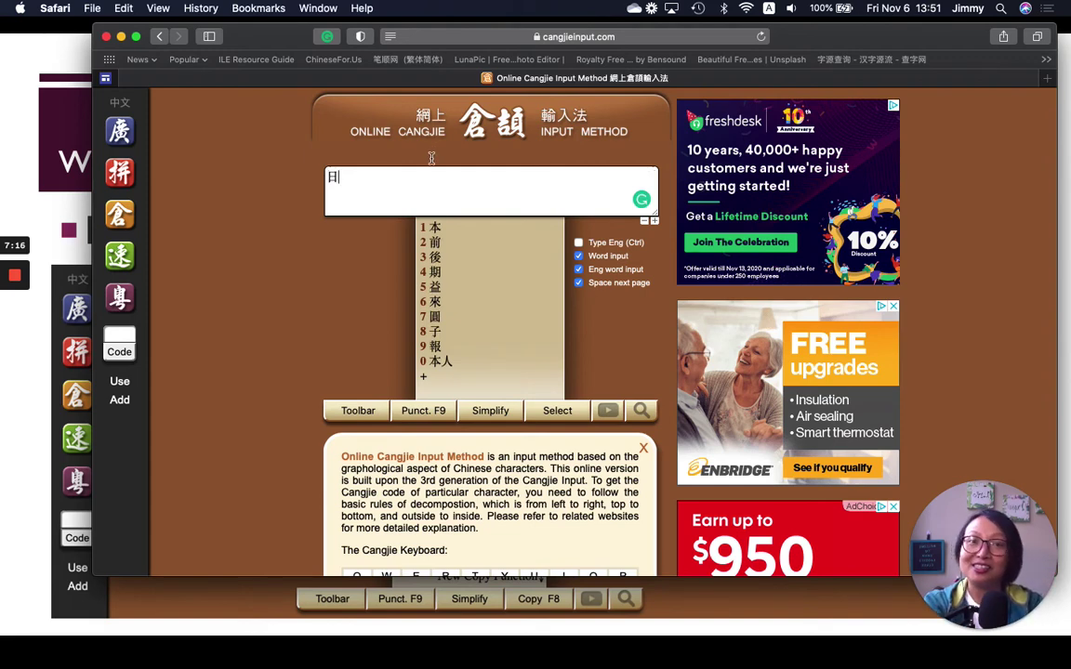
drag(349, 172, 327, 178)
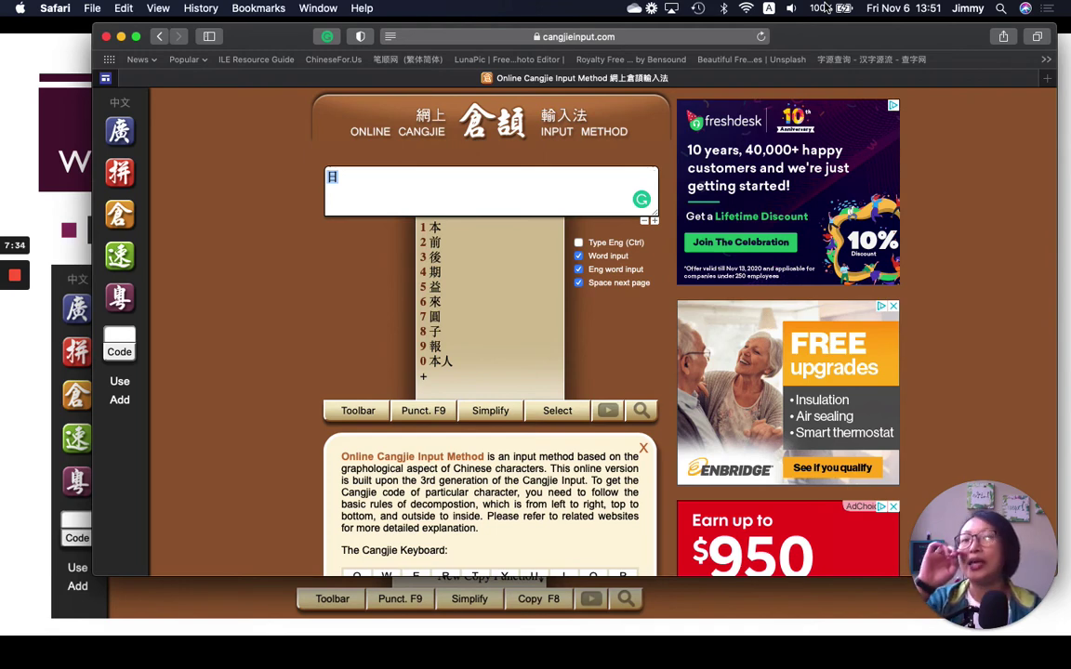
click(524, 200)
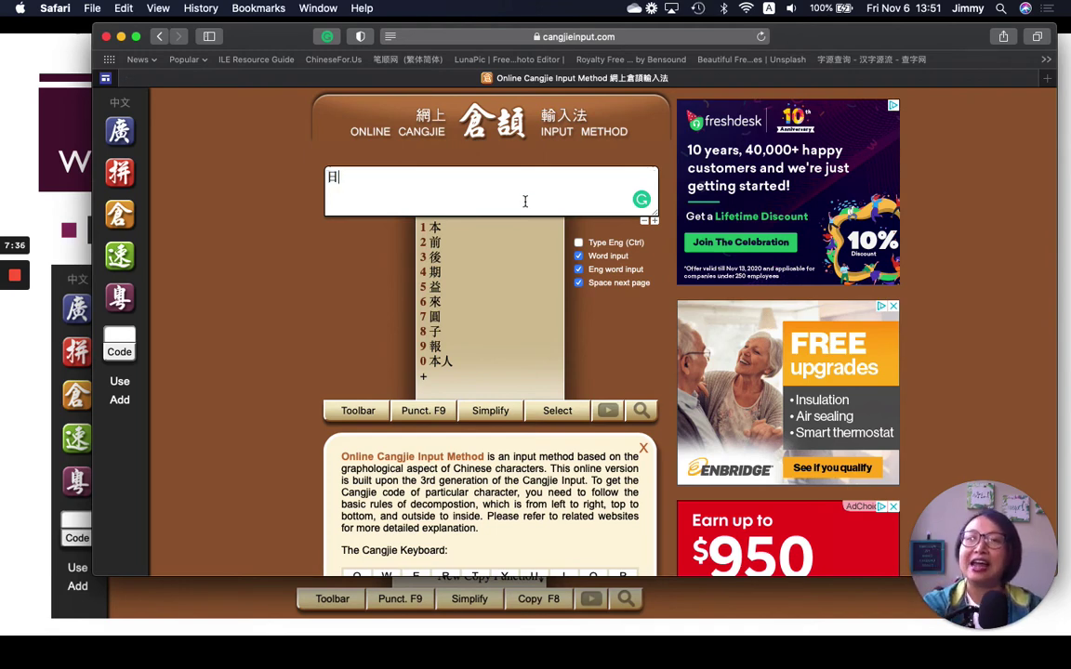
Step: Replace 日 with 月金木水 using Cangjie codes b, c, d and e
key(BackSpace)
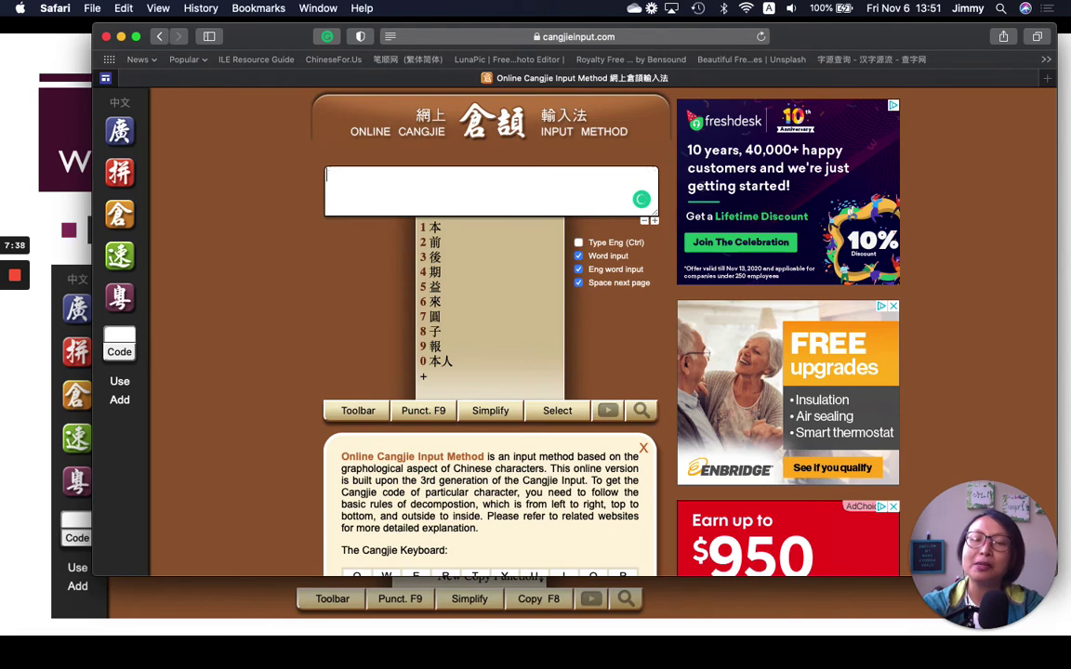
text(b)
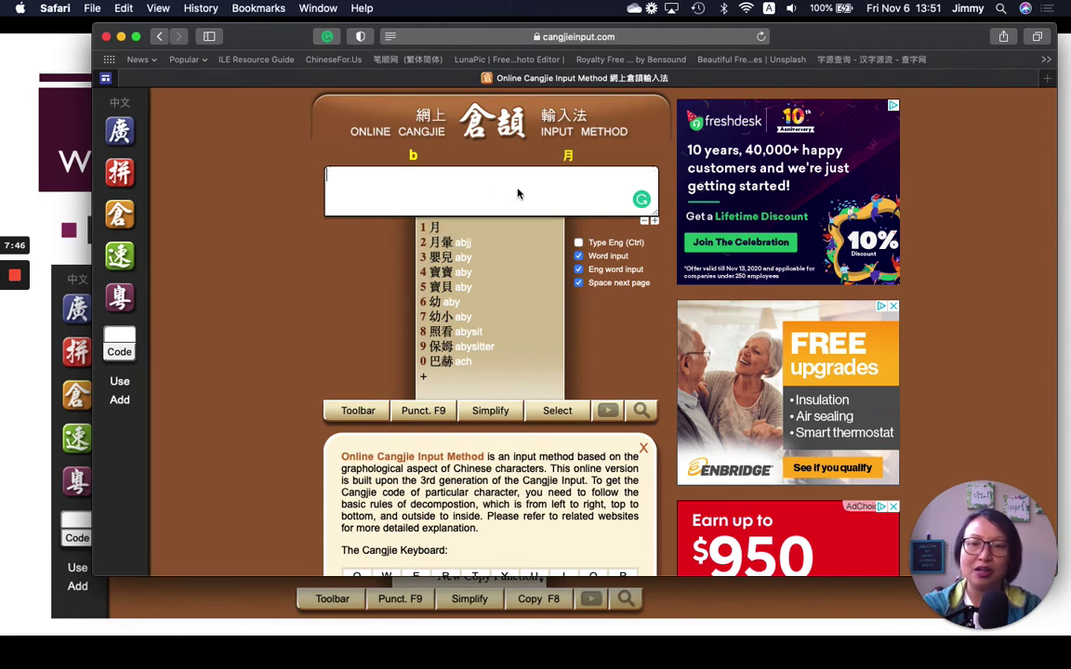
key(1)
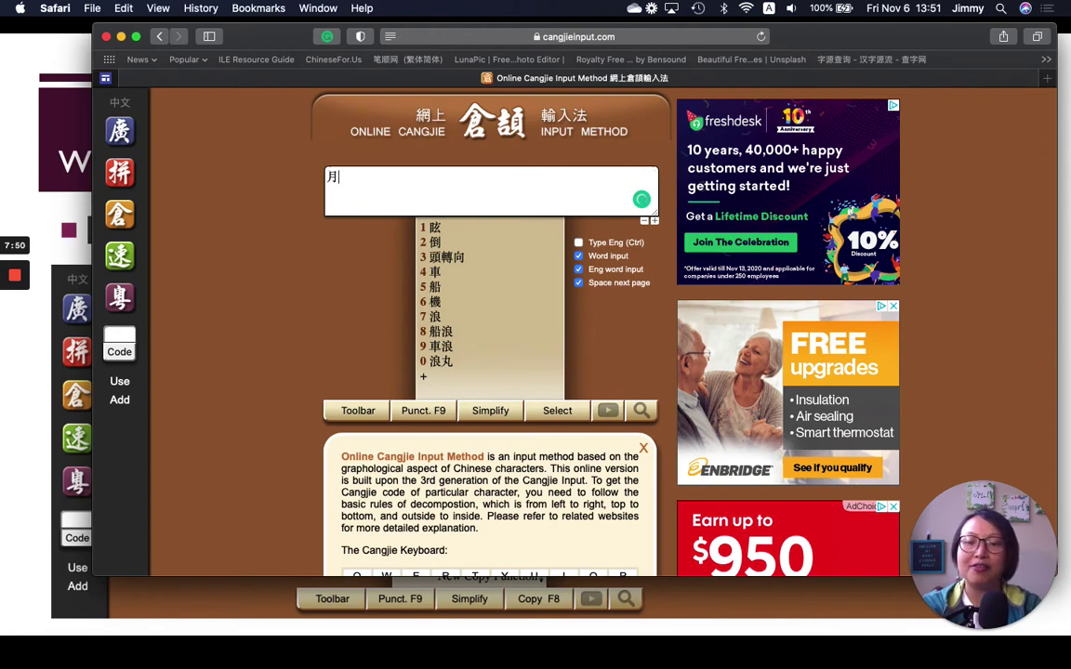
text(c)
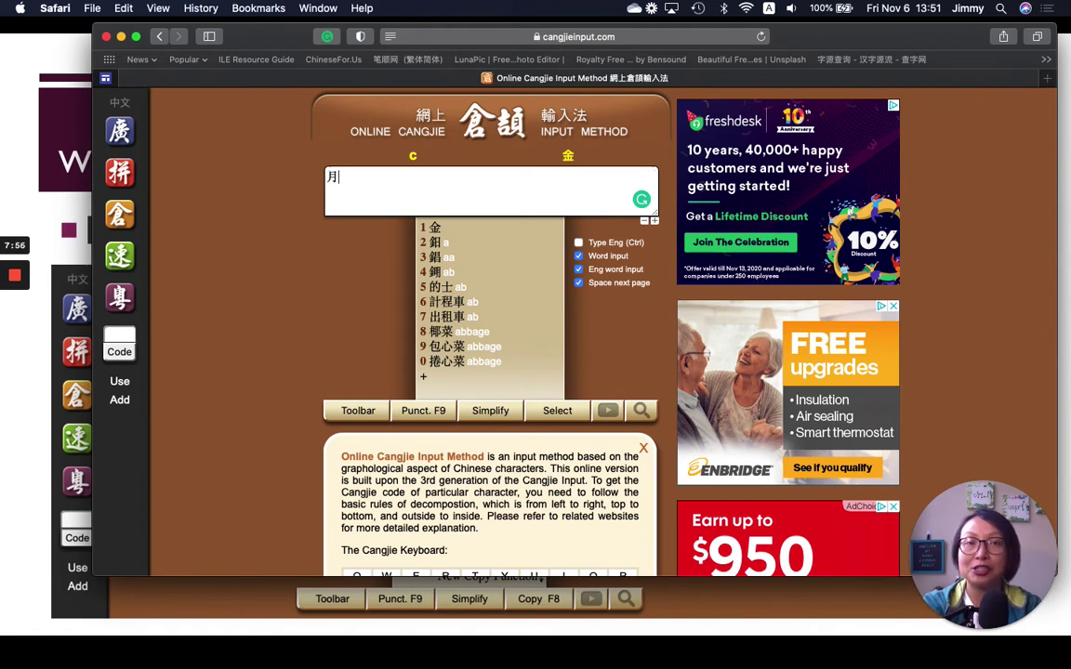
text(1)
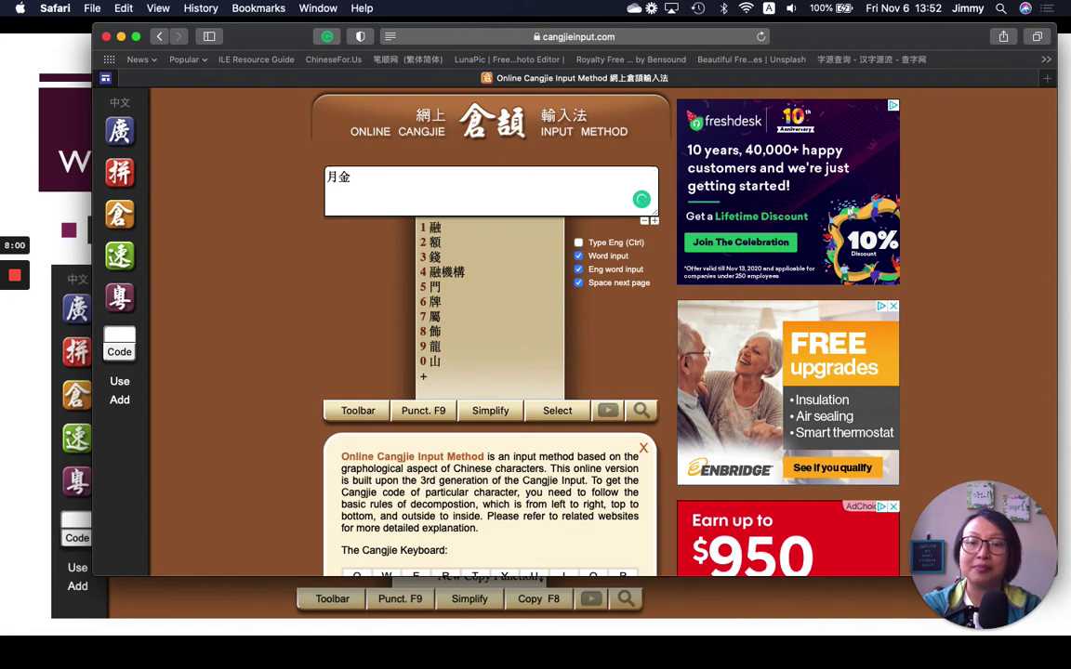
text(d)
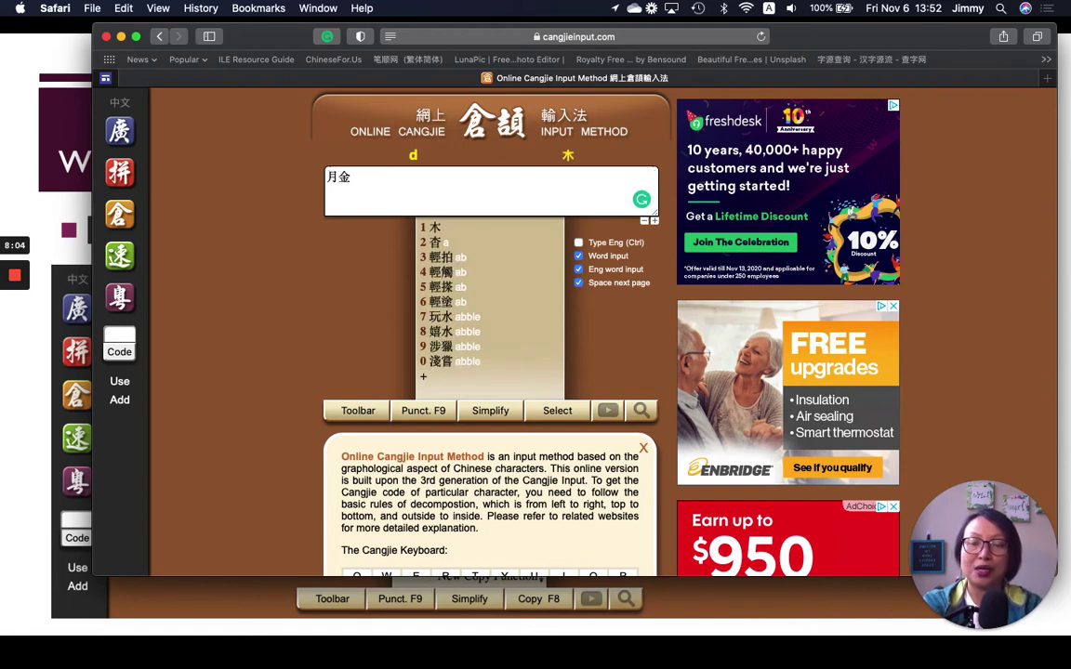
key(space)
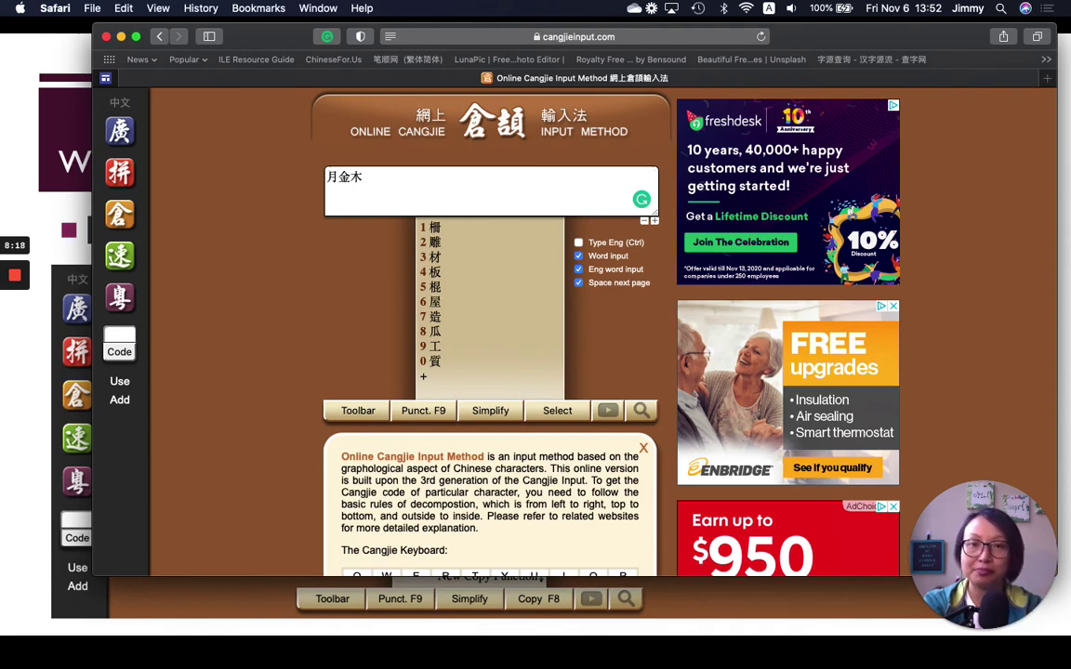
text(e)
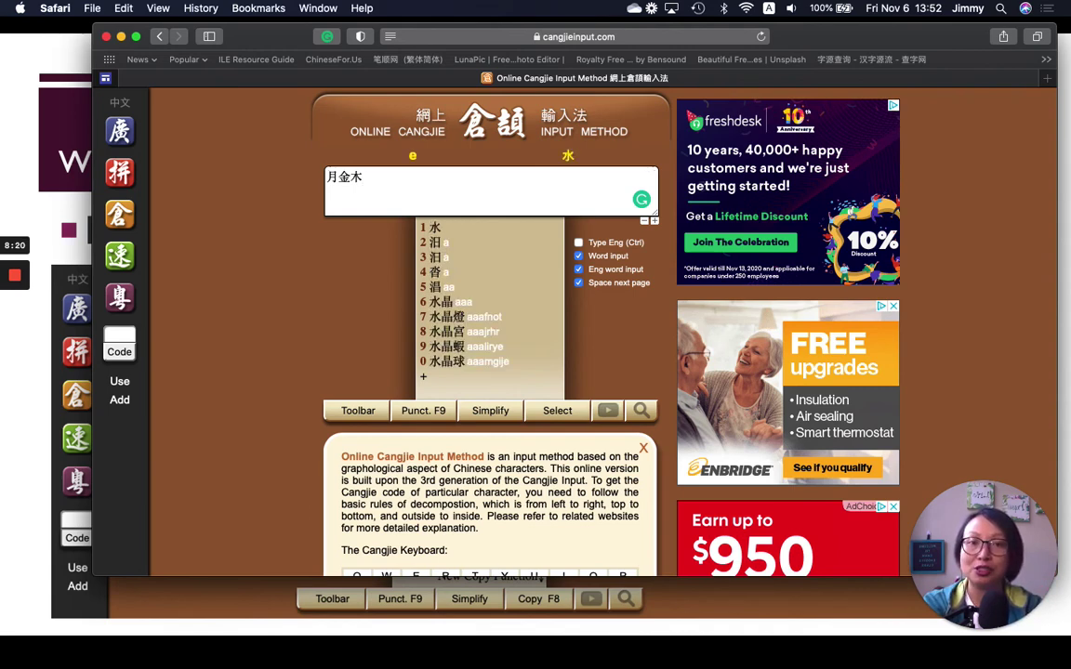
text(1)
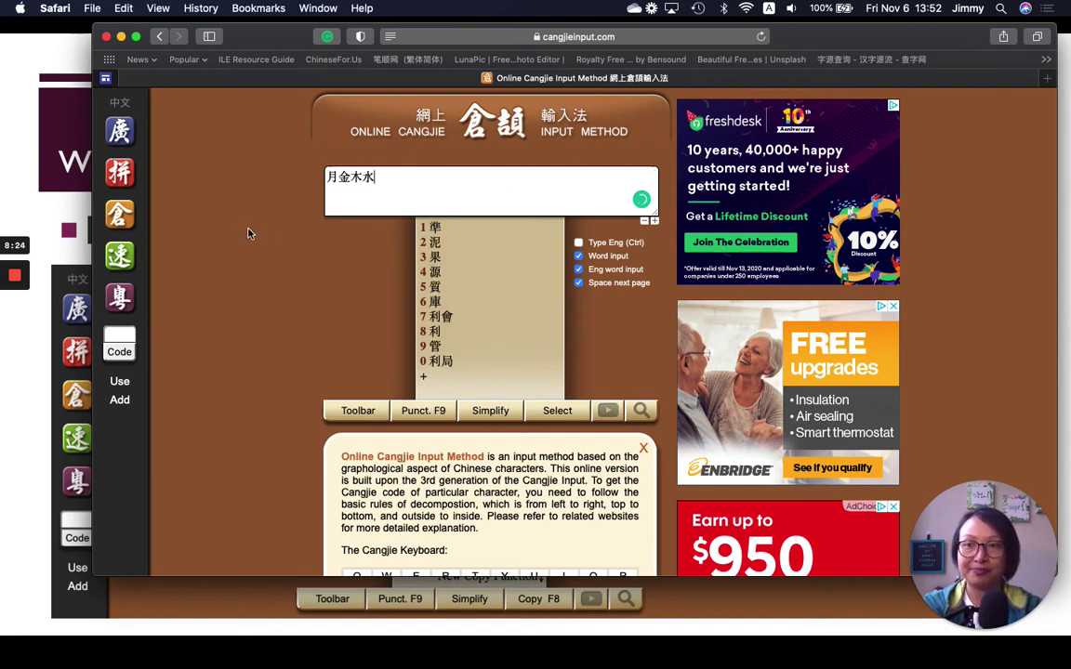
Step: Advance the slideshow to the keyboard slide, then scroll cangjieinput.com to its keyboard chart
click(33, 418)
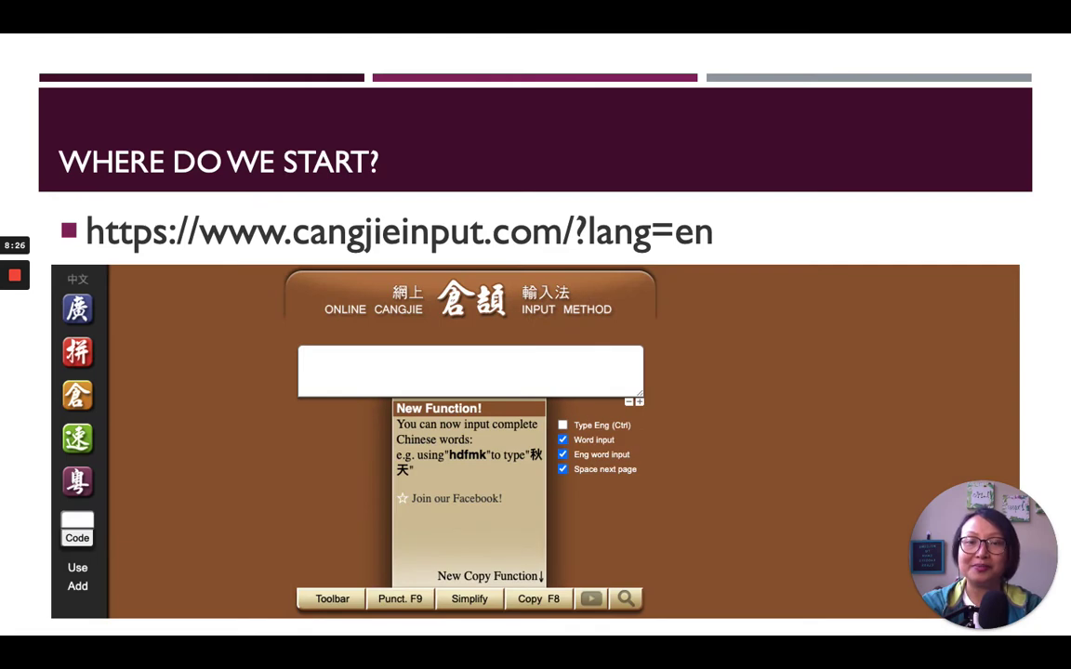
click(378, 376)
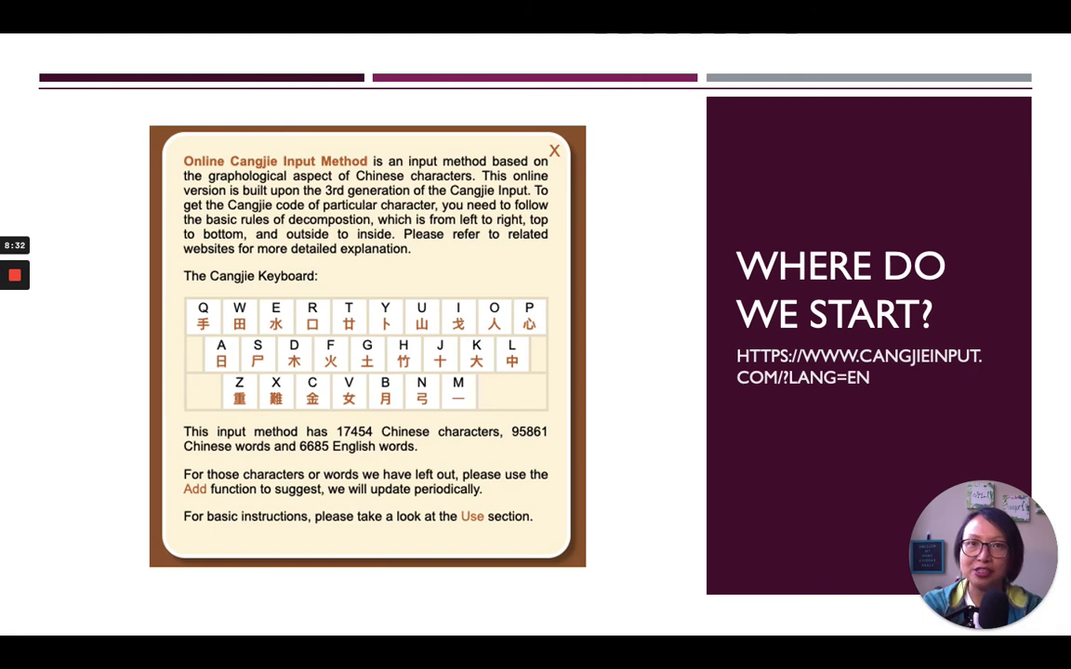
click(381, 378)
scroll(323, 502, down, 1)
scroll(322, 502, down, 5)
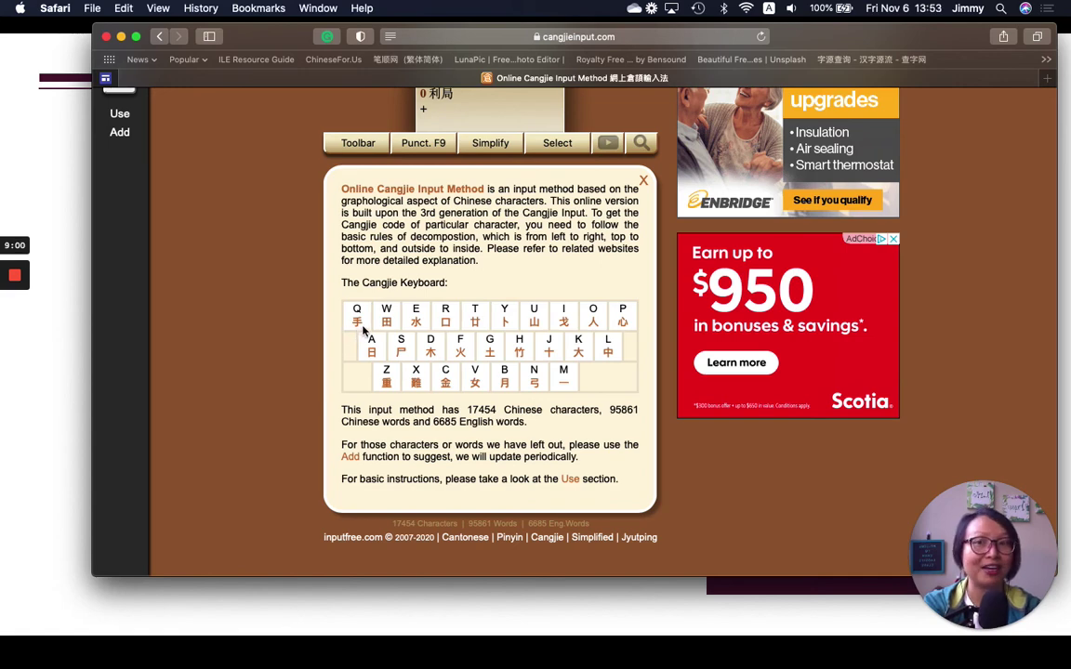
Step: Enter Cangjie code q and choose candidate 1, 手, so the box reads 月金木水手
scroll(392, 392, up, 2)
scroll(392, 392, up, 6)
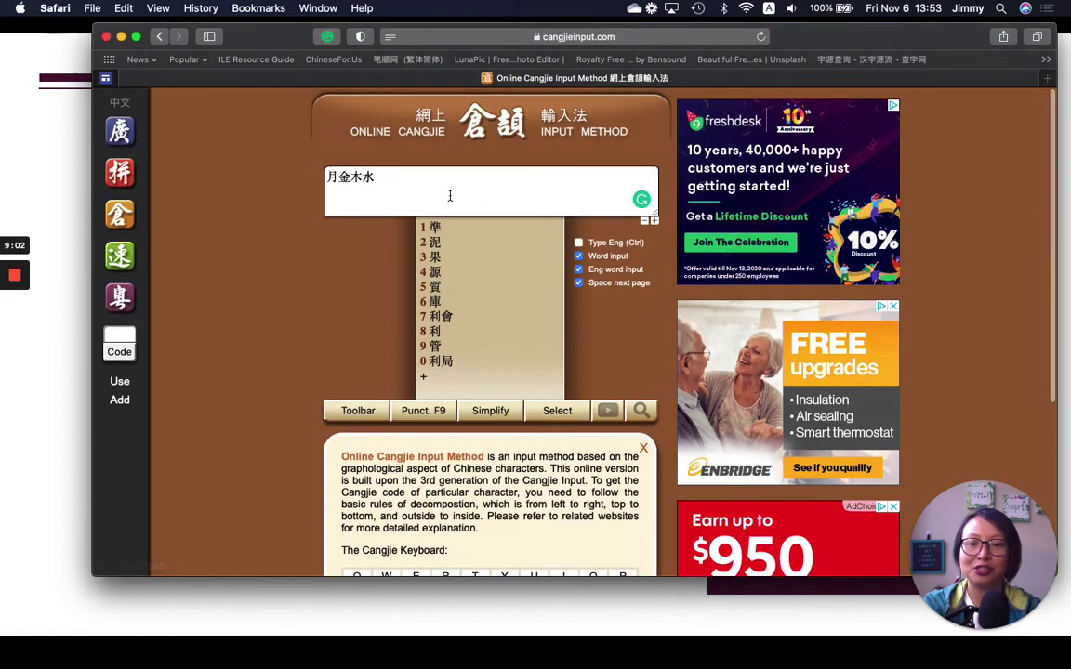
text(q)
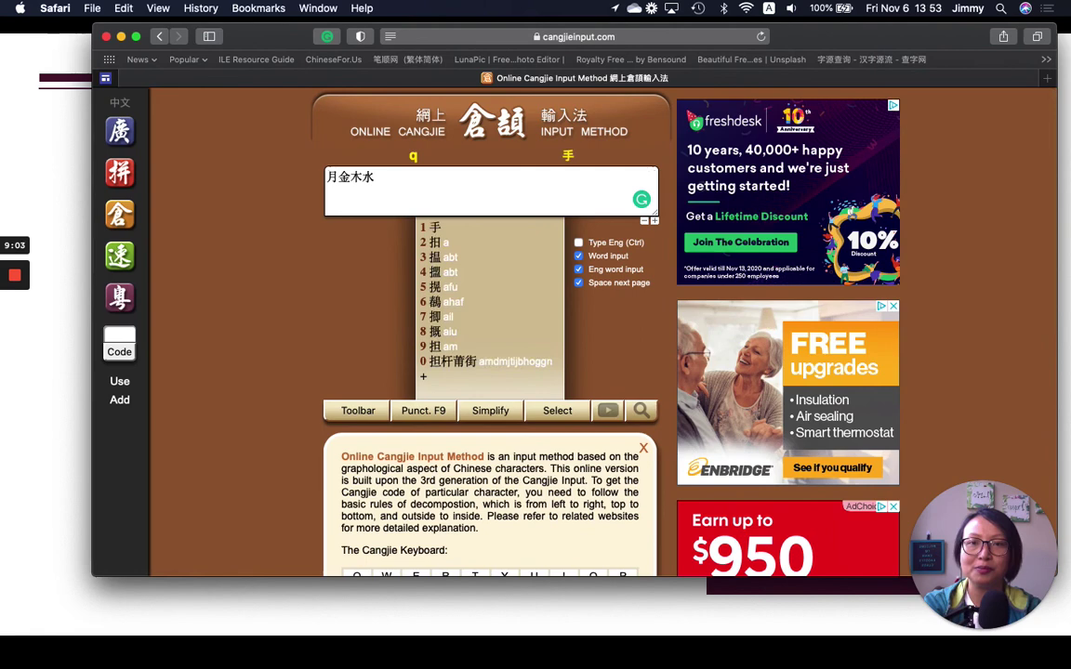
click(445, 233)
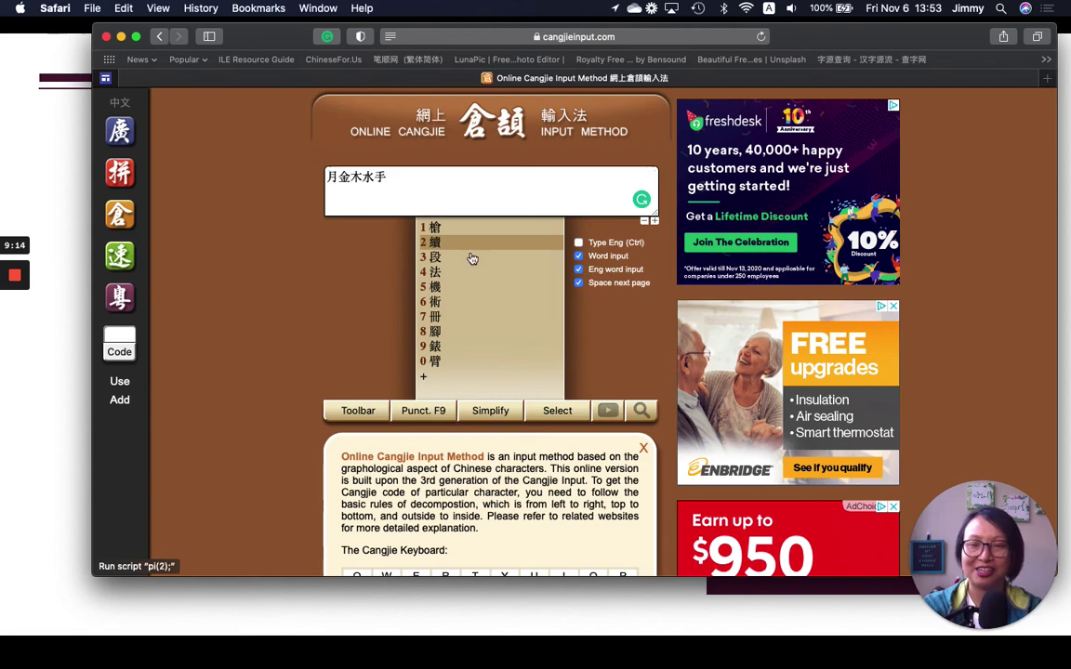
Step: Switch from the browser back to the PowerPoint slideshow with Cmd+Tab
key(super+Tab)
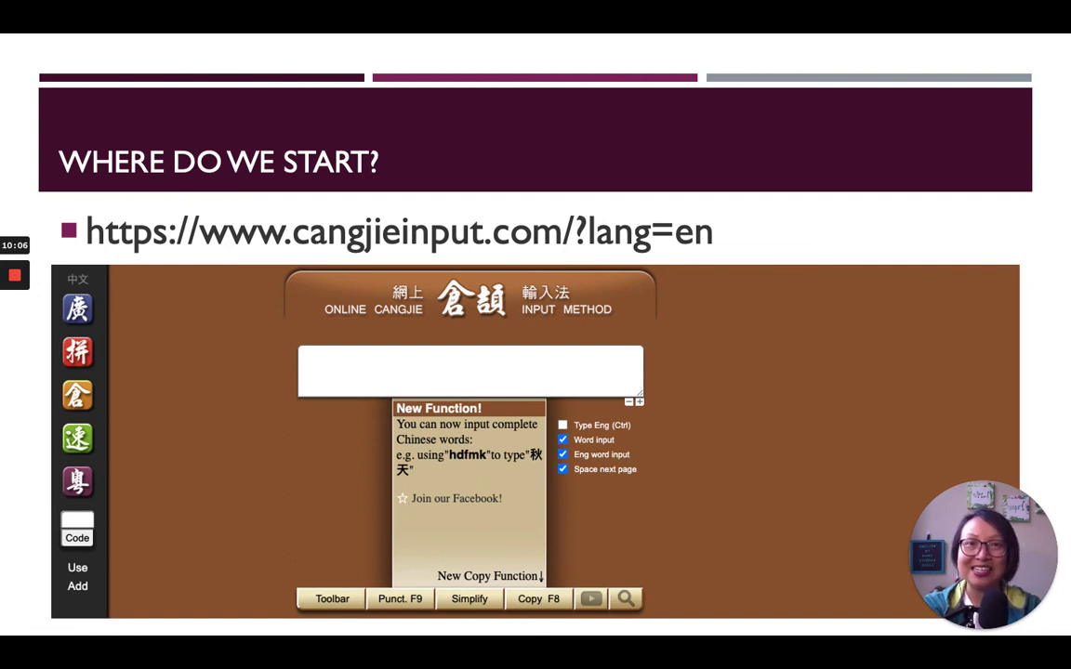
Step: Advance the slideshow to the next slide, the 'Cangjie Code – A B C D E' slide
key(Right)
key(Right)
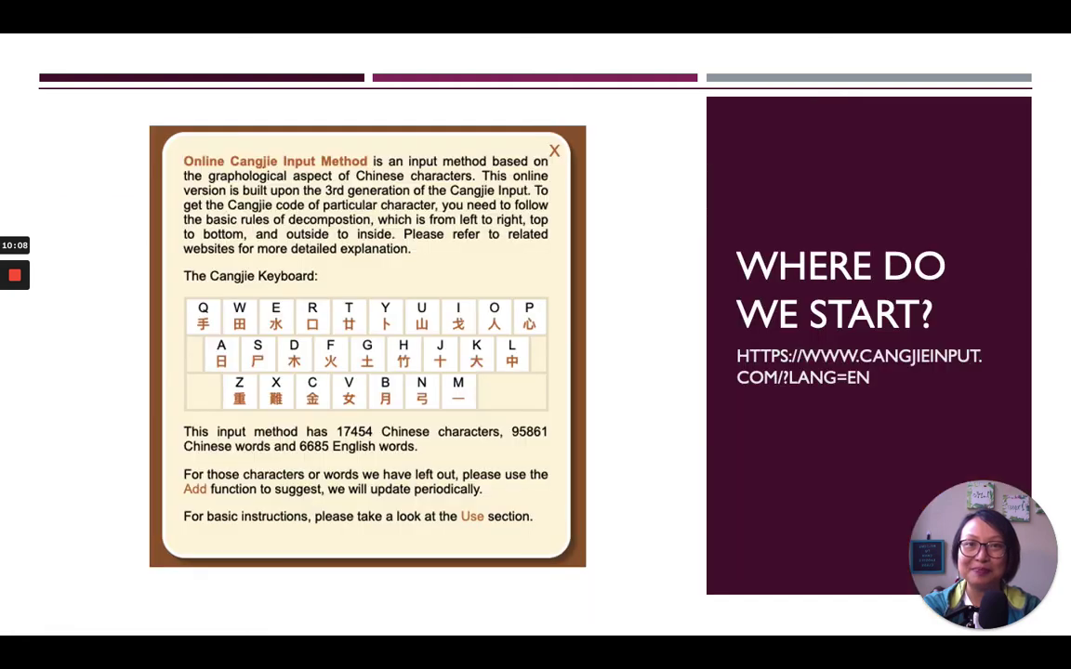